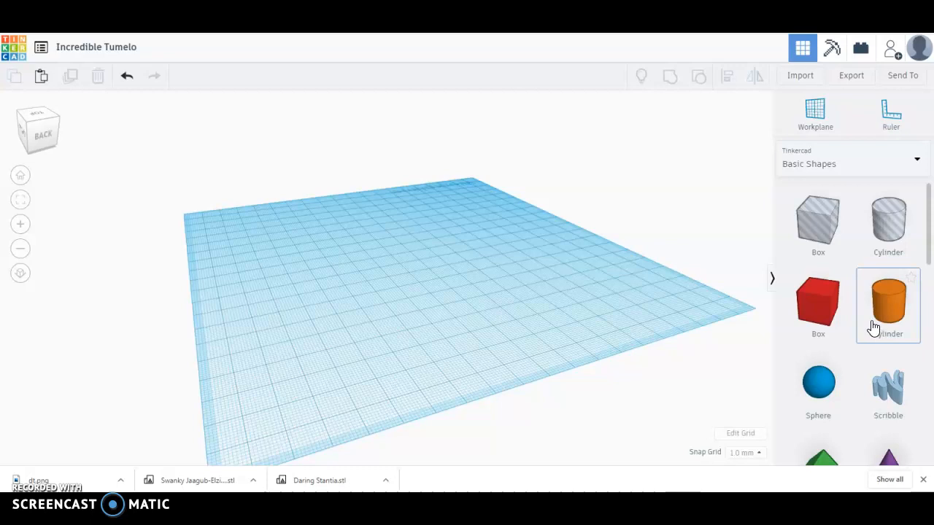
pyautogui.click(822, 321)
pyautogui.scroll(-5, 897, 318)
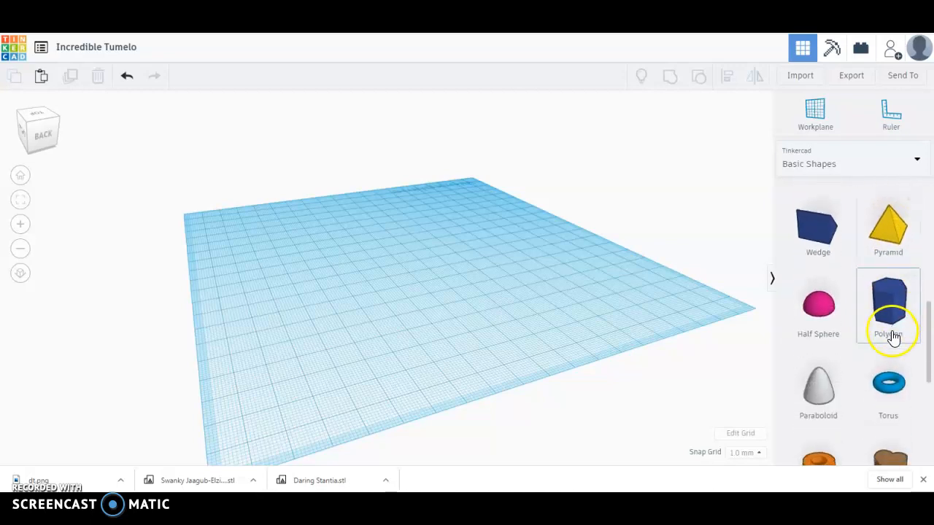
pyautogui.scroll(-3, 894, 336)
pyautogui.scroll(-1, 886, 306)
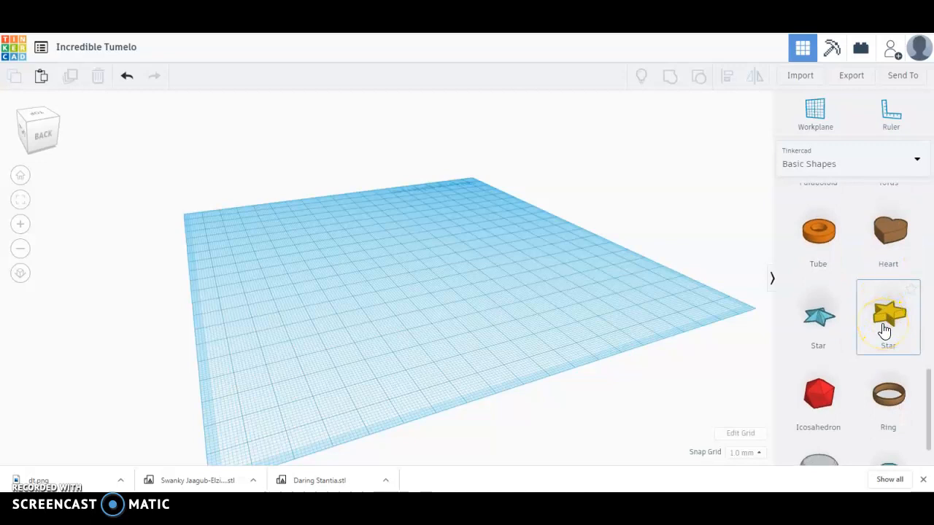
pyautogui.scroll(-1, 884, 331)
pyautogui.scroll(2, 884, 329)
pyautogui.moveTo(889, 322); pyautogui.dragTo(415, 271)
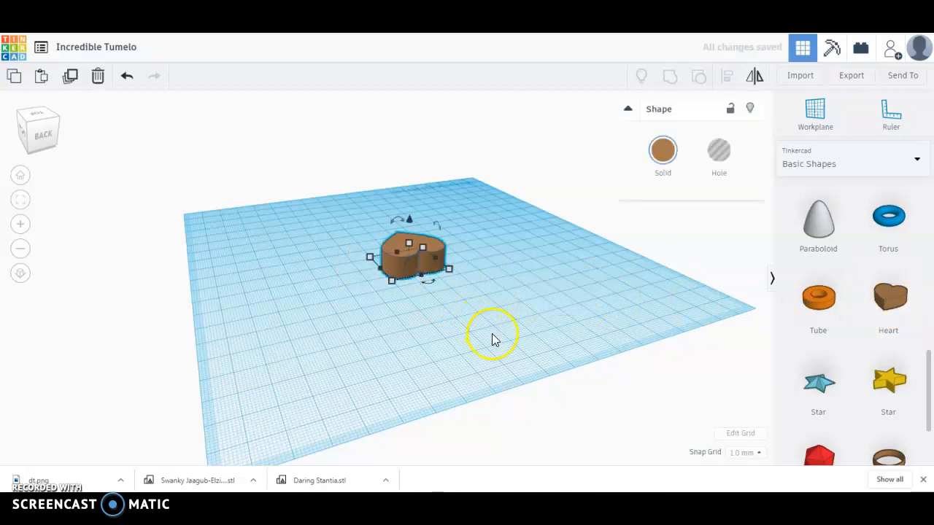
pyautogui.scroll(3, 390, 290)
pyautogui.moveTo(478, 267)
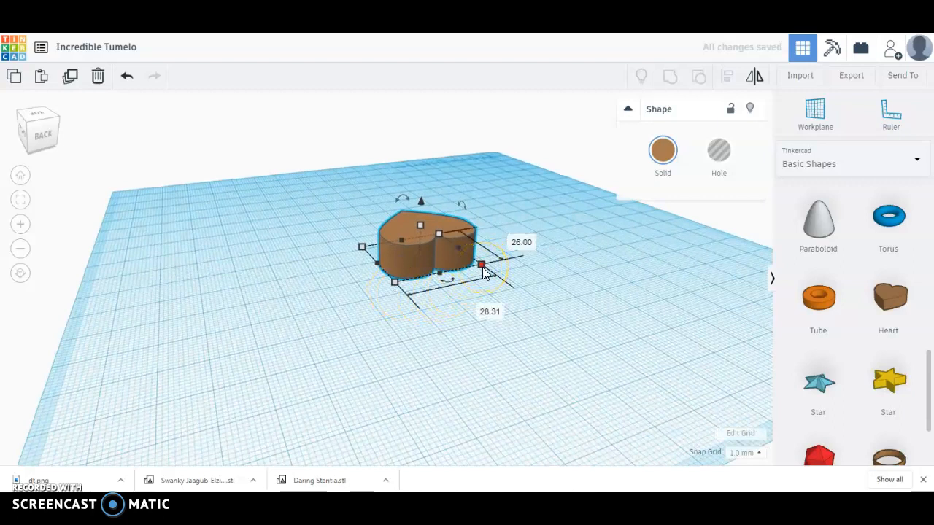
pyautogui.moveTo(483, 269); pyautogui.dragTo(611, 306)
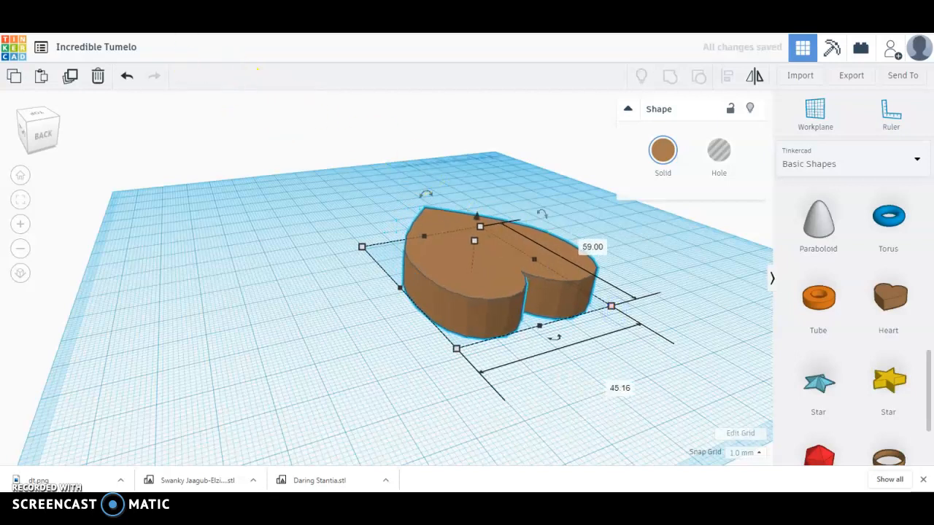
pyautogui.press('Delete')
pyautogui.click(559, 322)
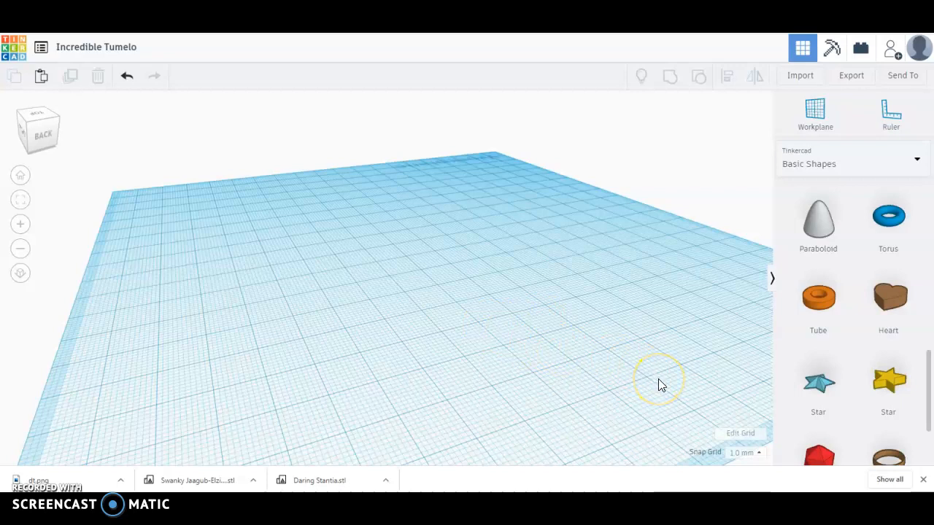
# Step: Place a solid Heart shape on the workplane and enlarge it proportionally to about 76 × 70 mm
pyautogui.scroll(2, 851, 367)
pyautogui.scroll(5, 853, 365)
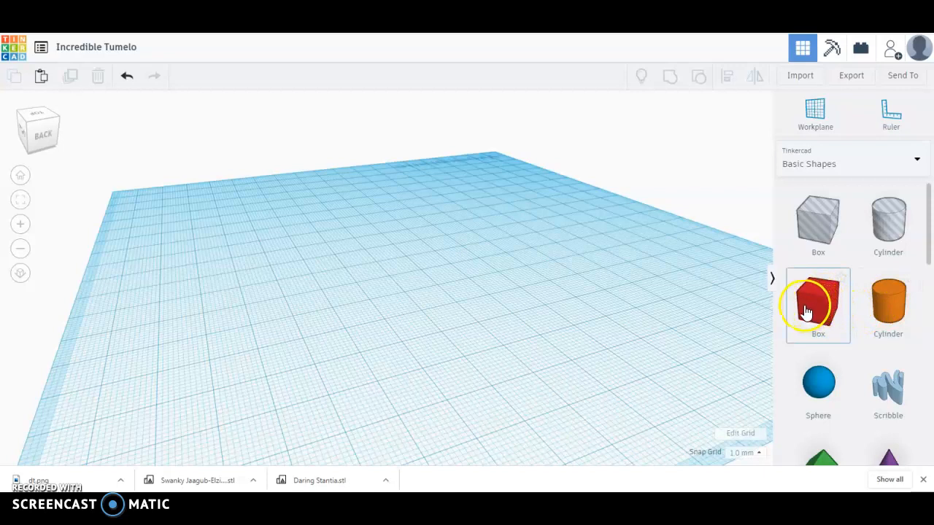
pyautogui.scroll(-5, 896, 310)
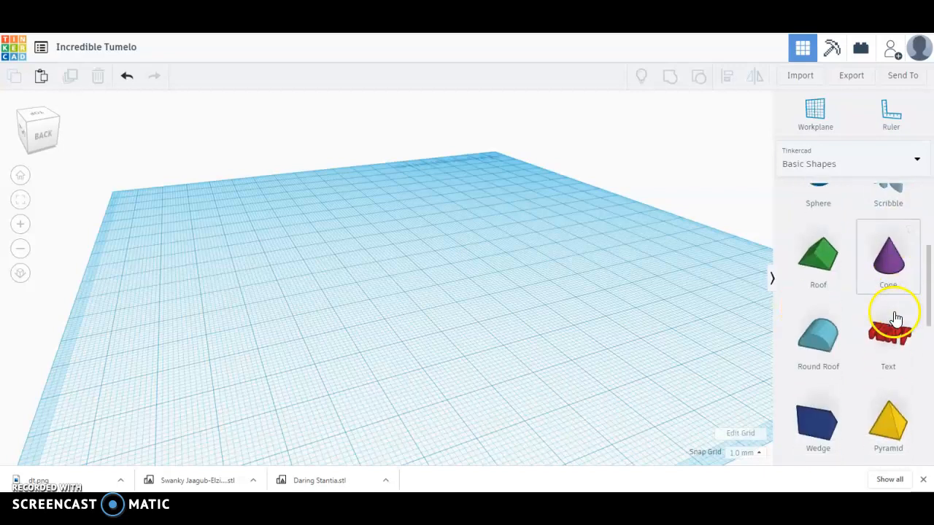
pyautogui.scroll(-4, 888, 329)
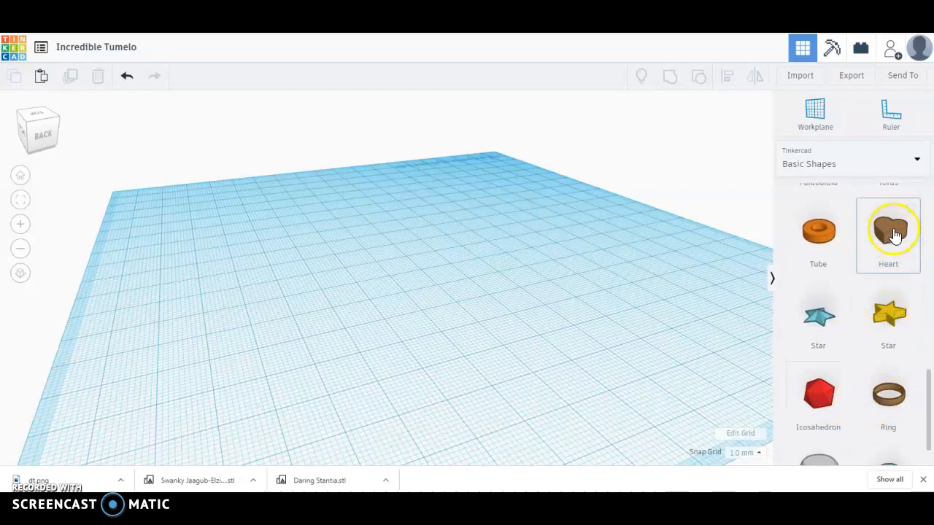
pyautogui.moveTo(894, 235); pyautogui.dragTo(327, 276)
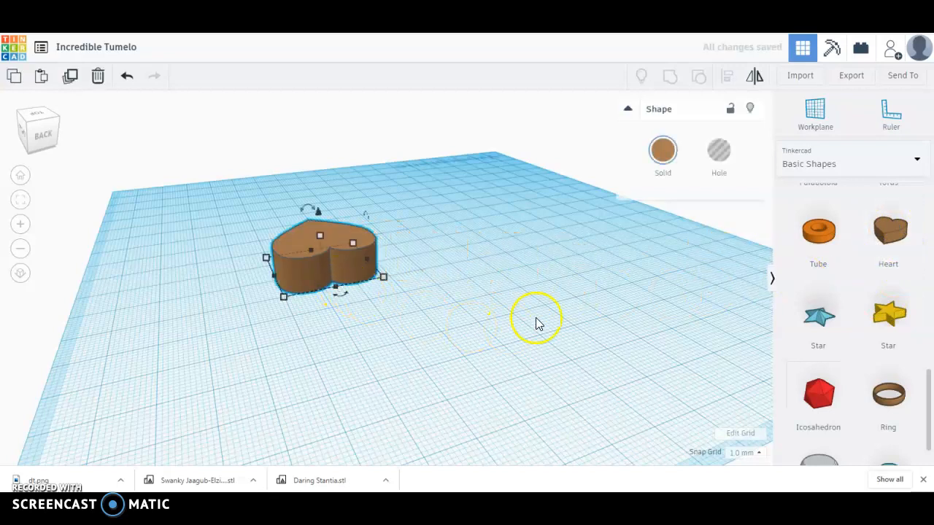
pyautogui.click(419, 294)
pyautogui.click(382, 277)
pyautogui.moveTo(383, 278); pyautogui.dragTo(573, 339)
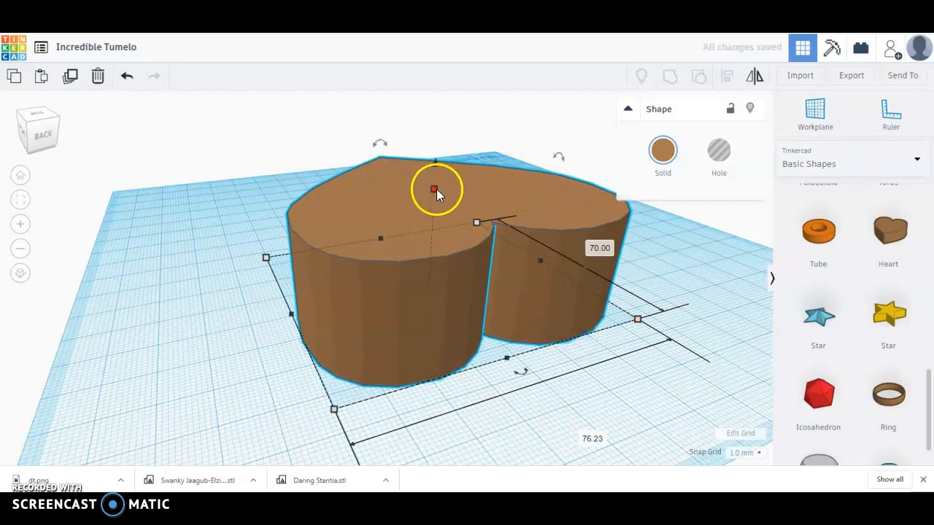
# Step: Set the heart's height to 3 mm
pyautogui.moveTo(433, 189); pyautogui.dragTo(433, 191)
pyautogui.click(509, 240)
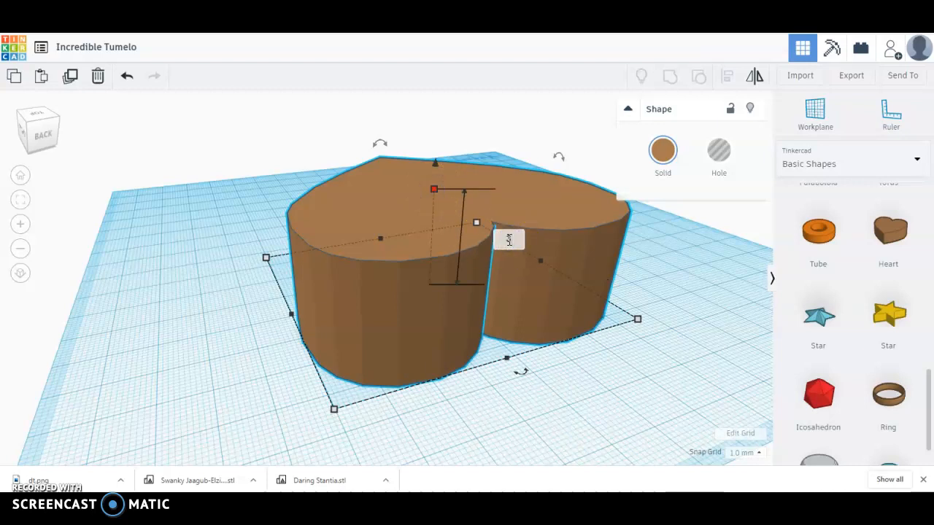
pyautogui.write('3')
pyautogui.press('Return')
# Step: Copy the flat heart and paste two duplicates onto the workplane
pyautogui.scroll(3, 499, 289)
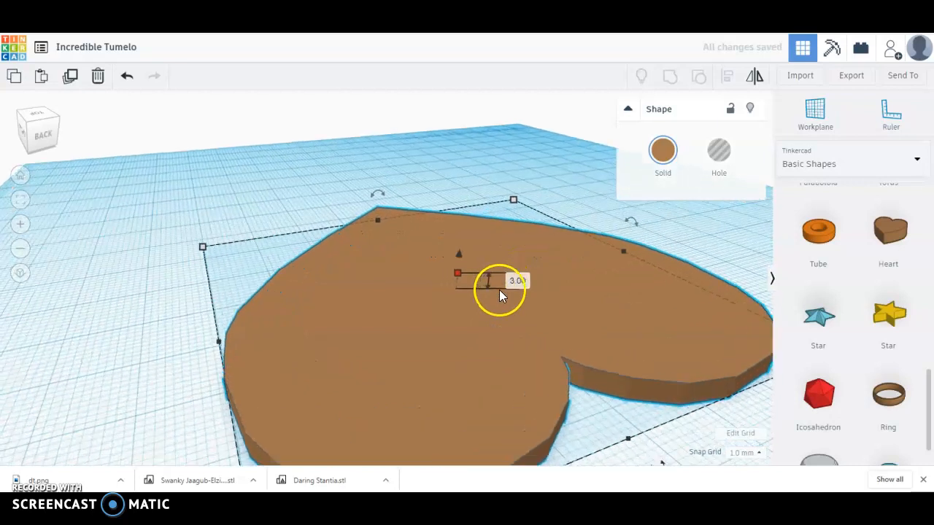
pyautogui.scroll(-5, 498, 290)
pyautogui.moveTo(492, 259); pyautogui.dragTo(536, 208, button='right')
pyautogui.click(447, 296)
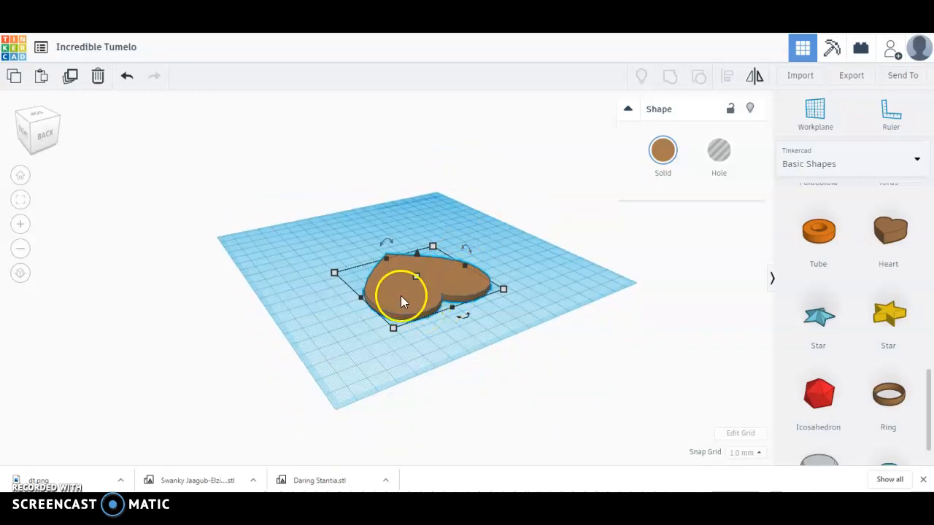
pyautogui.click(16, 79)
pyautogui.click(39, 78)
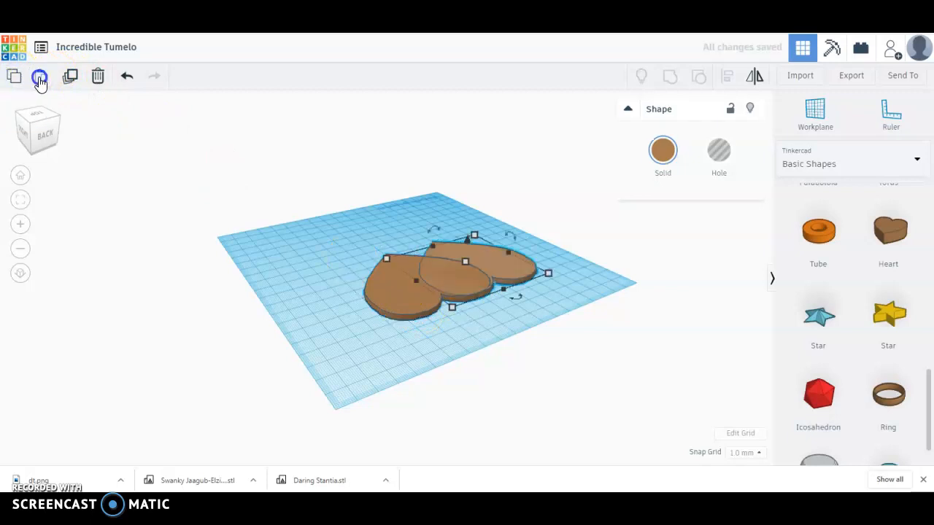
pyautogui.click(39, 78)
# Step: Spread the three overlapping hearts apart, two side by side at the back and one in front
pyautogui.moveTo(588, 299); pyautogui.dragTo(358, 308, button='right')
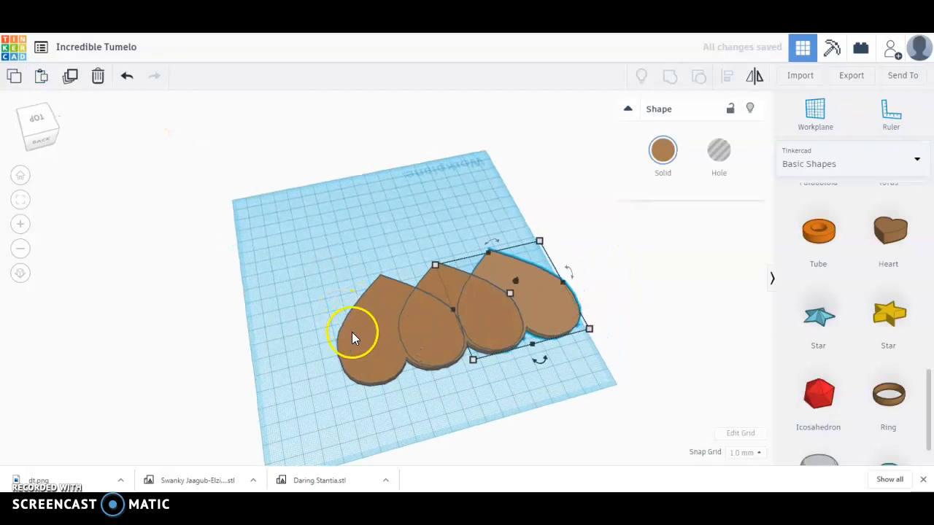
pyautogui.click(352, 336)
pyautogui.moveTo(365, 339); pyautogui.dragTo(280, 261)
pyautogui.moveTo(437, 323); pyautogui.dragTo(430, 234)
pyautogui.moveTo(497, 314); pyautogui.dragTo(396, 368)
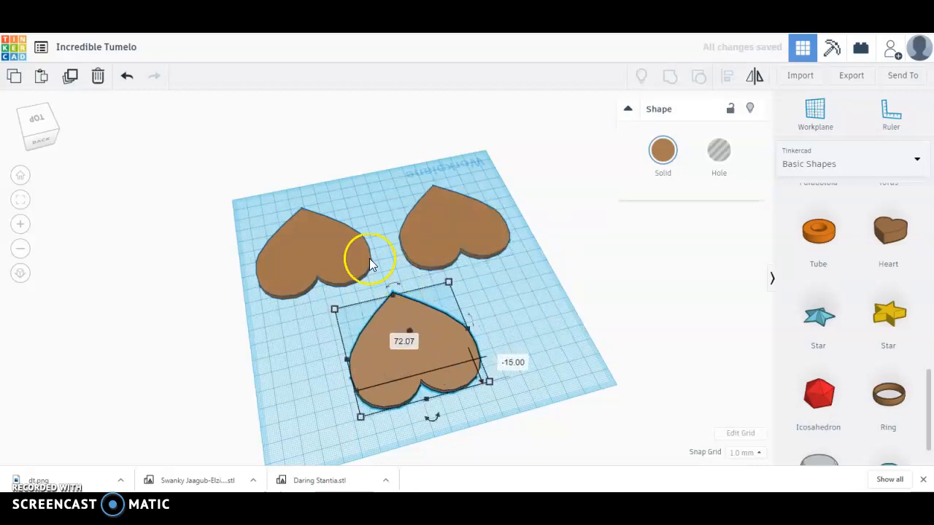
# Step: Enlarge the back-left heart slightly, in proportion, to about 81 × 74 mm
pyautogui.click(328, 253)
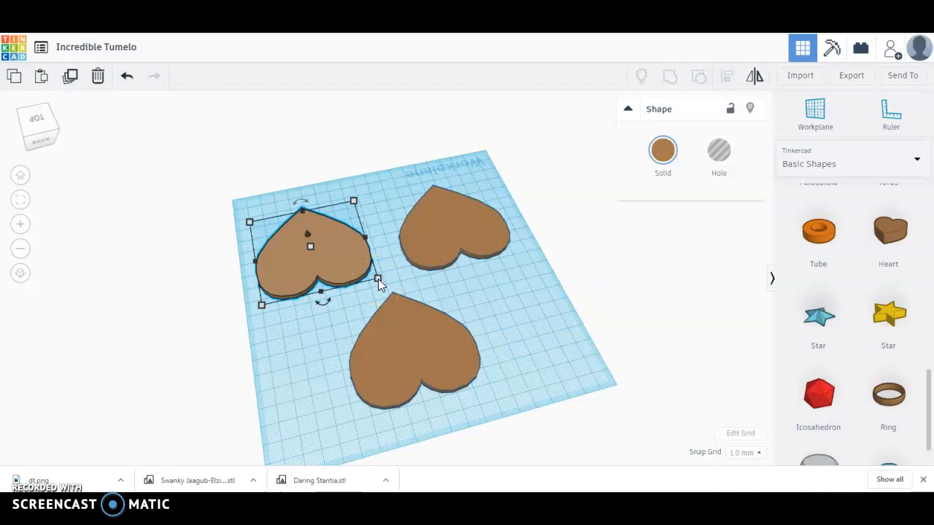
pyautogui.moveTo(378, 278); pyautogui.dragTo(384, 282)
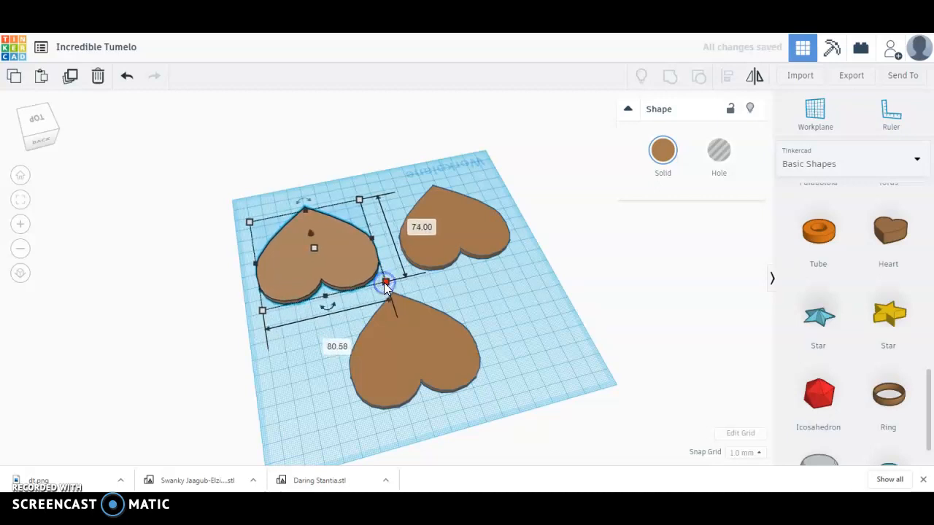
# Step: Set the height of the back-right heart to 16 mm
pyautogui.click(460, 231)
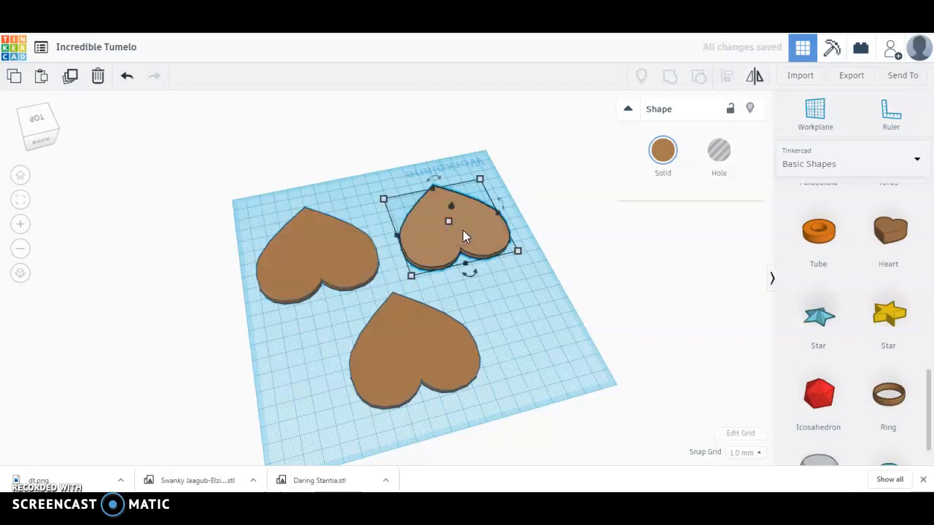
pyautogui.moveTo(451, 224)
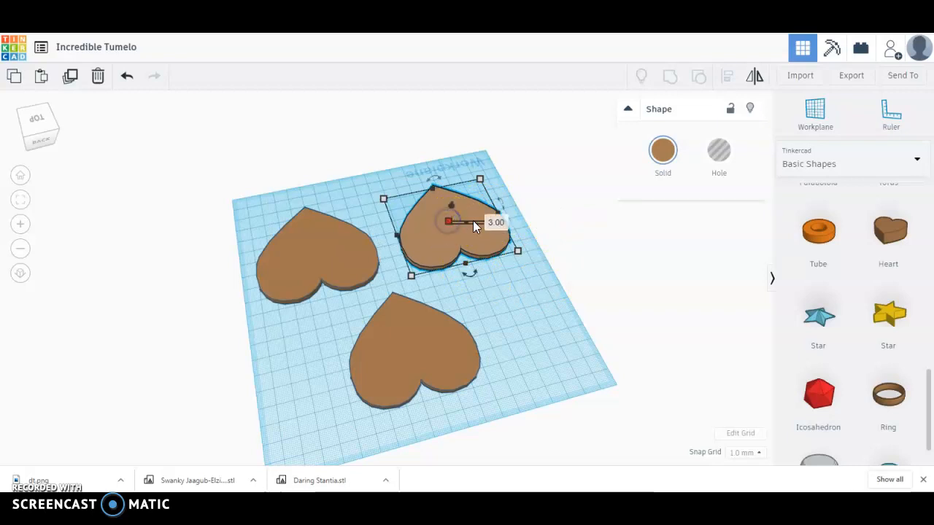
pyautogui.click(498, 221)
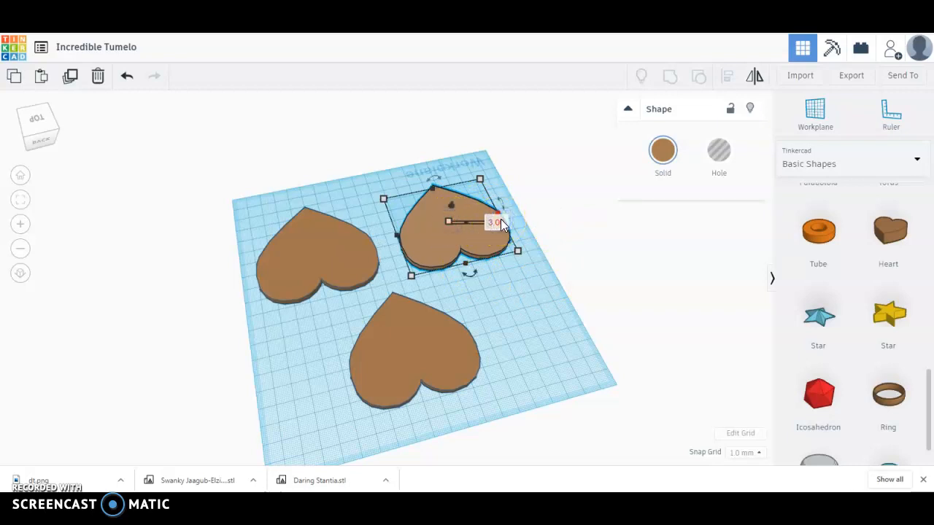
pyautogui.click(494, 218)
pyautogui.write('16')
pyautogui.press('Return')
pyautogui.click(287, 323)
# Step: Shrink the front heart slightly, in proportion, to about 67 mm deep
pyautogui.click(390, 352)
pyautogui.click(522, 423)
pyautogui.moveTo(490, 383)
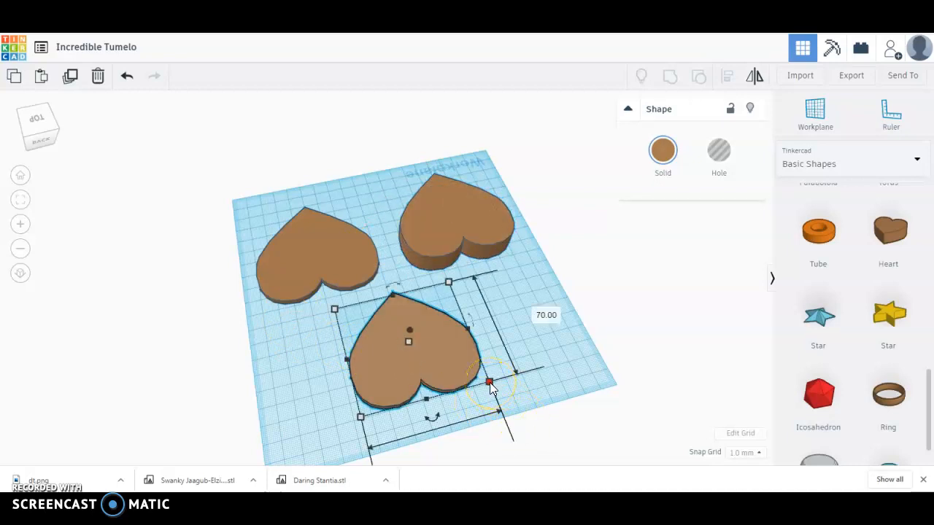
pyautogui.moveTo(490, 382); pyautogui.dragTo(483, 379)
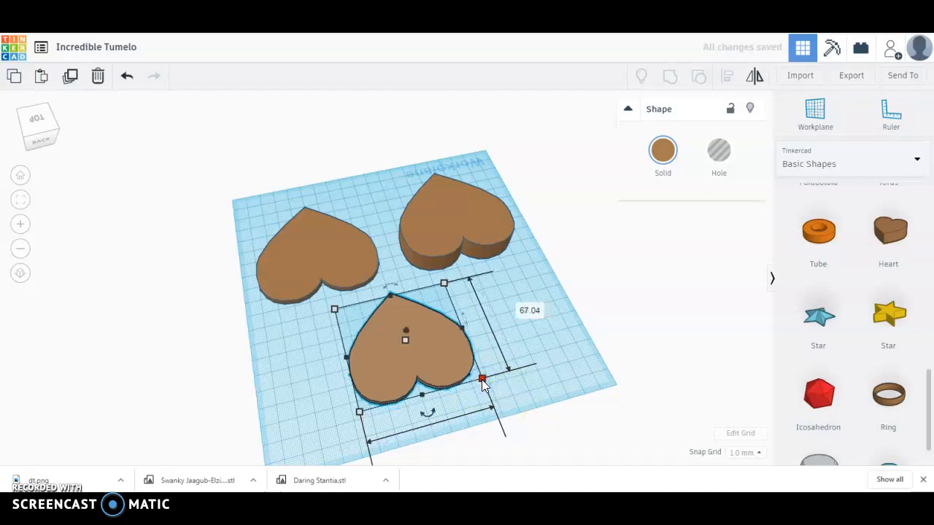
# Step: Set the front heart's height to 20 mm and turn it into a hole
pyautogui.moveTo(417, 340); pyautogui.dragTo(409, 346)
pyautogui.click(460, 351)
pyautogui.click(473, 343)
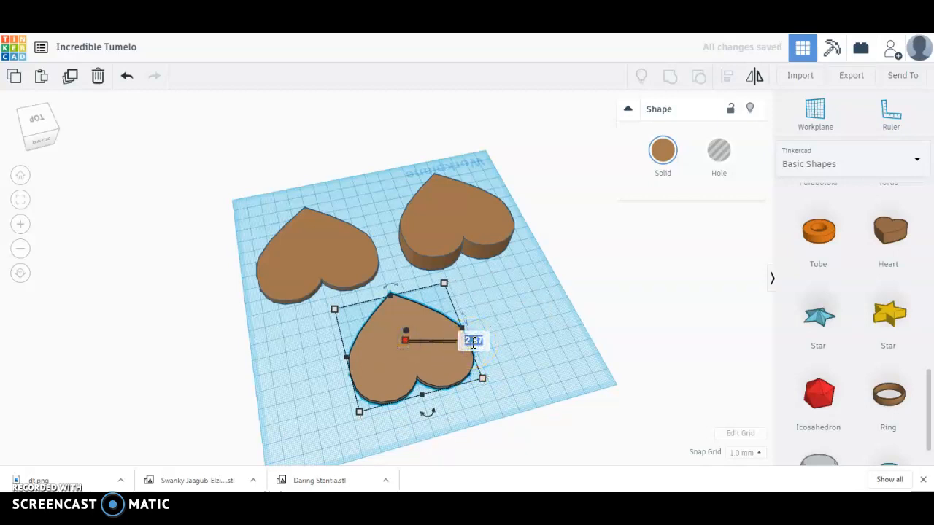
pyautogui.write('20')
pyautogui.press('Return')
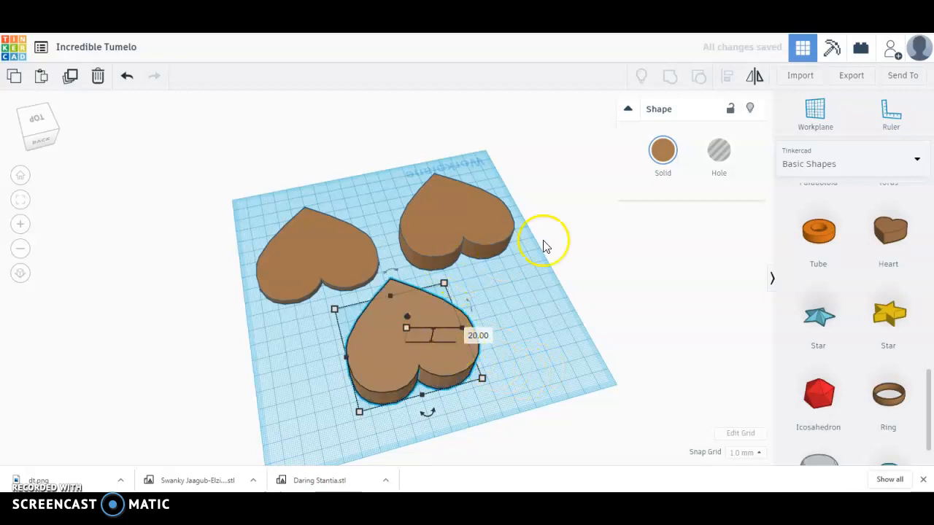
pyautogui.click(724, 162)
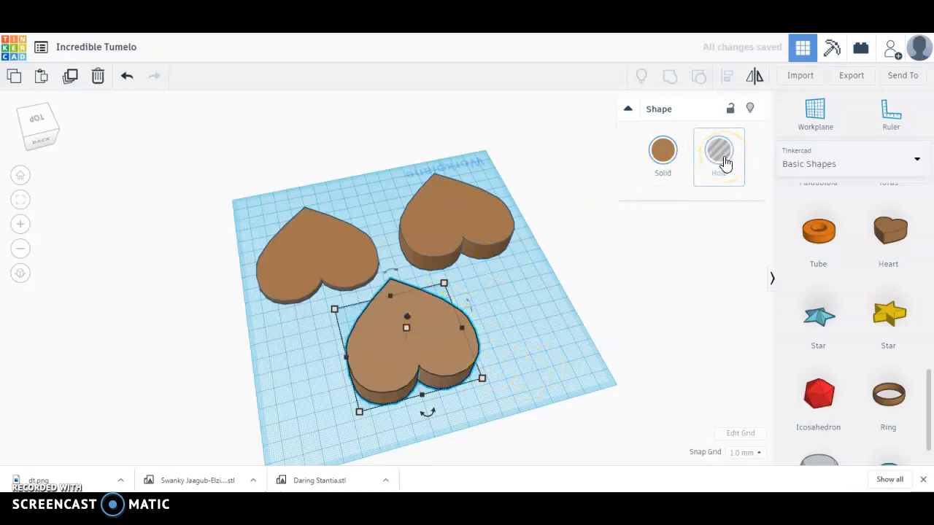
pyautogui.click(709, 325)
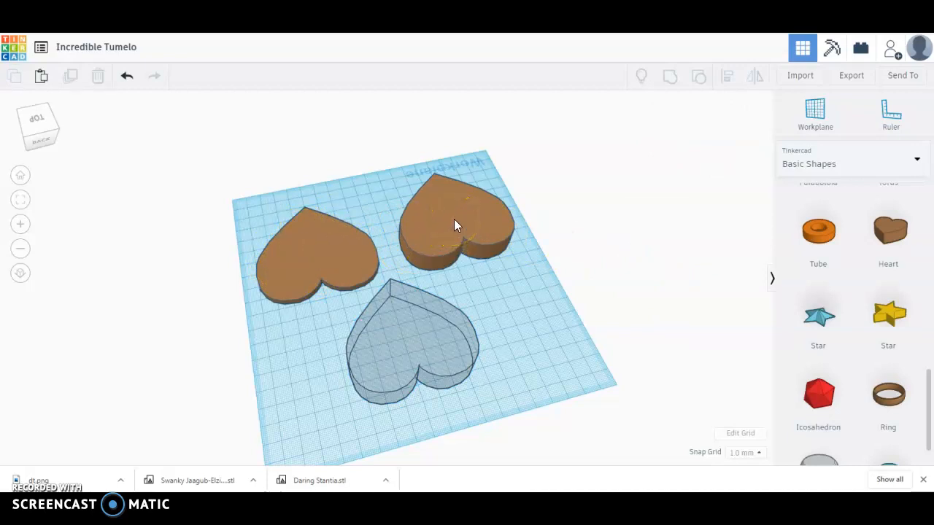
# Step: Select all three hearts and align them on their centres along both horizontal axes
pyautogui.click(440, 249)
pyautogui.moveTo(185, 138); pyautogui.dragTo(635, 429)
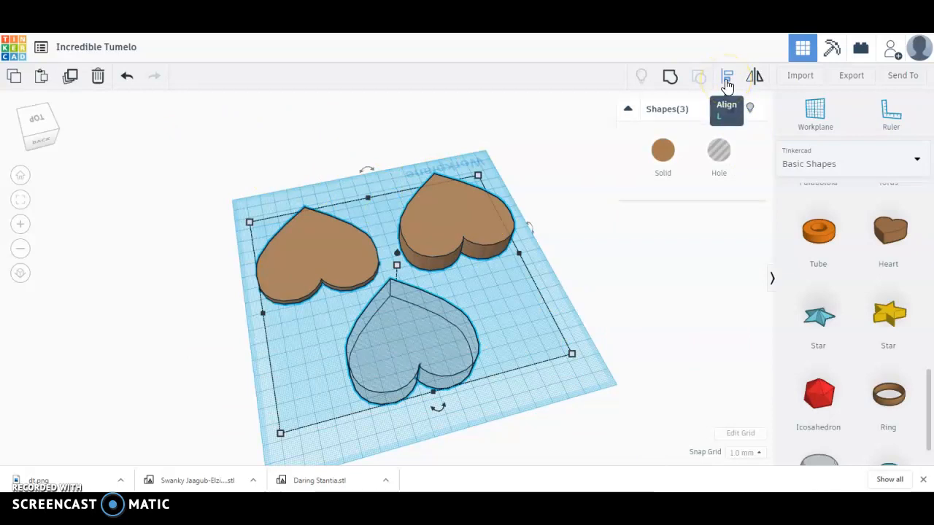
pyautogui.click(727, 81)
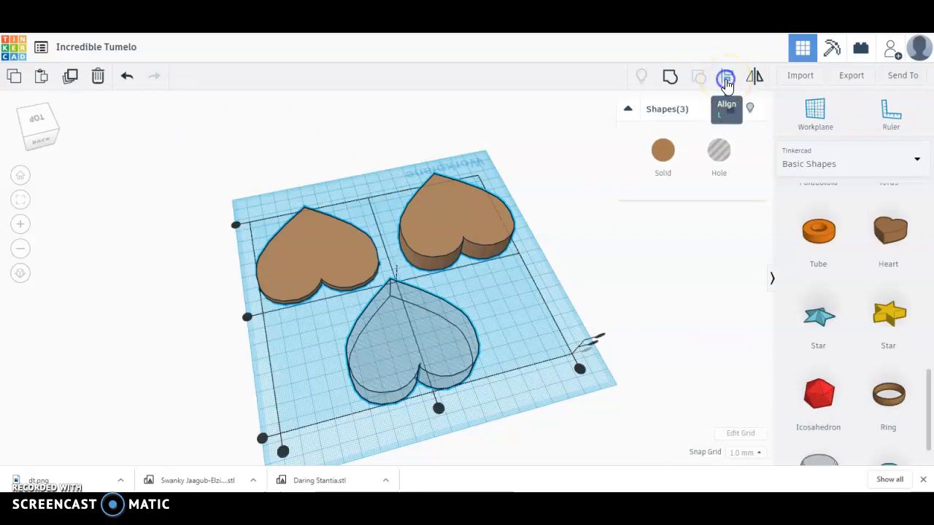
pyautogui.click(248, 318)
pyautogui.click(417, 346)
# Step: Group the three aligned hearts so the hole heart cuts out the middle, and inspect the hollow shape
pyautogui.scroll(1, 414, 348)
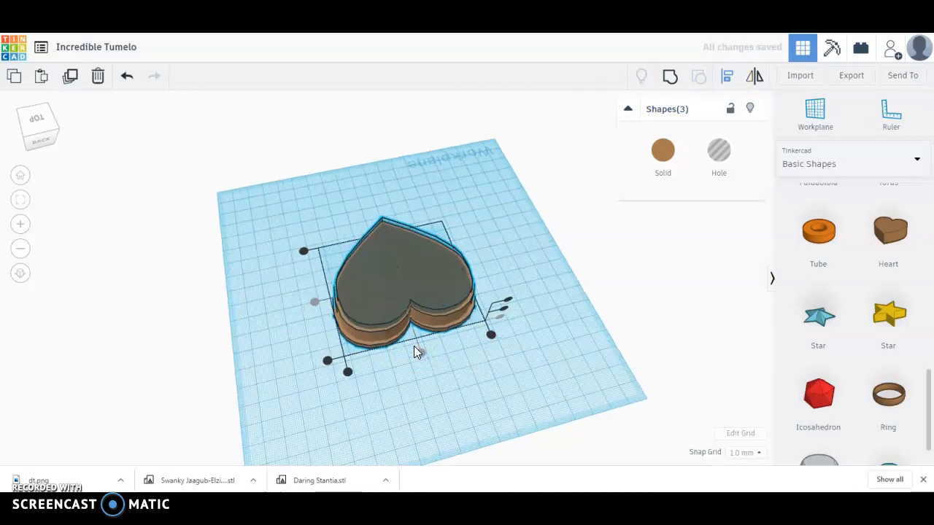
pyautogui.scroll(2, 414, 346)
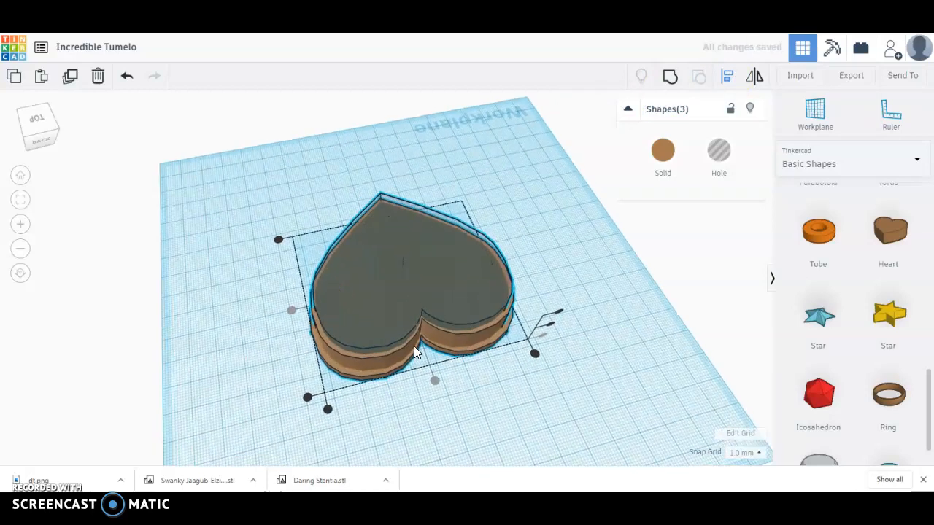
pyautogui.click(670, 82)
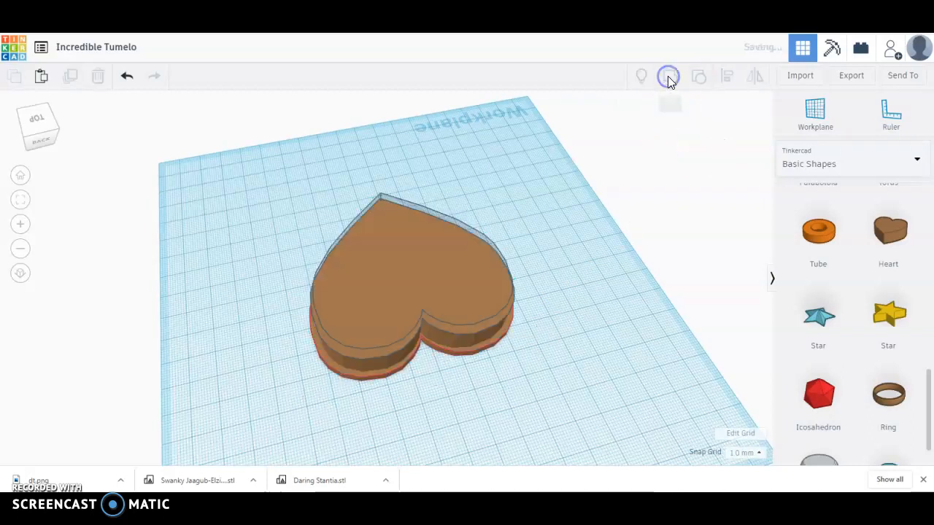
pyautogui.click(338, 317)
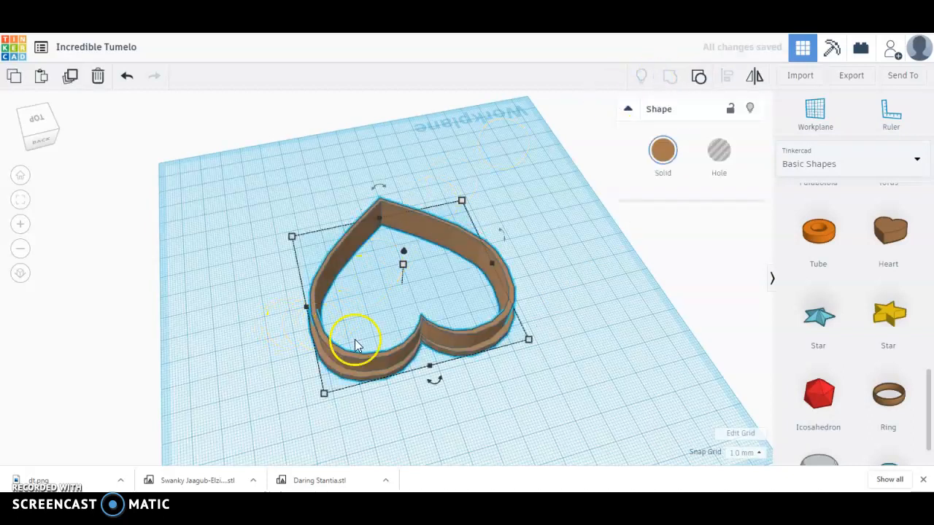
pyautogui.moveTo(575, 316); pyautogui.dragTo(436, 308, button='right')
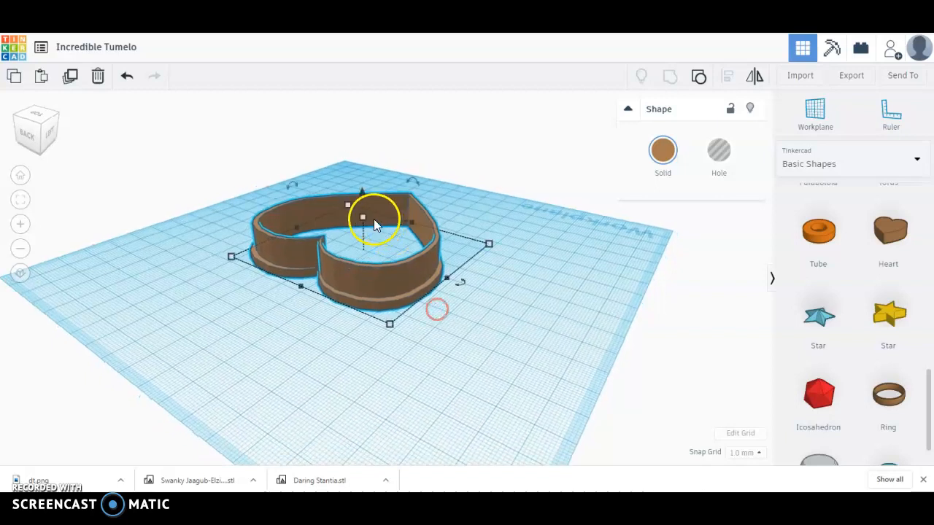